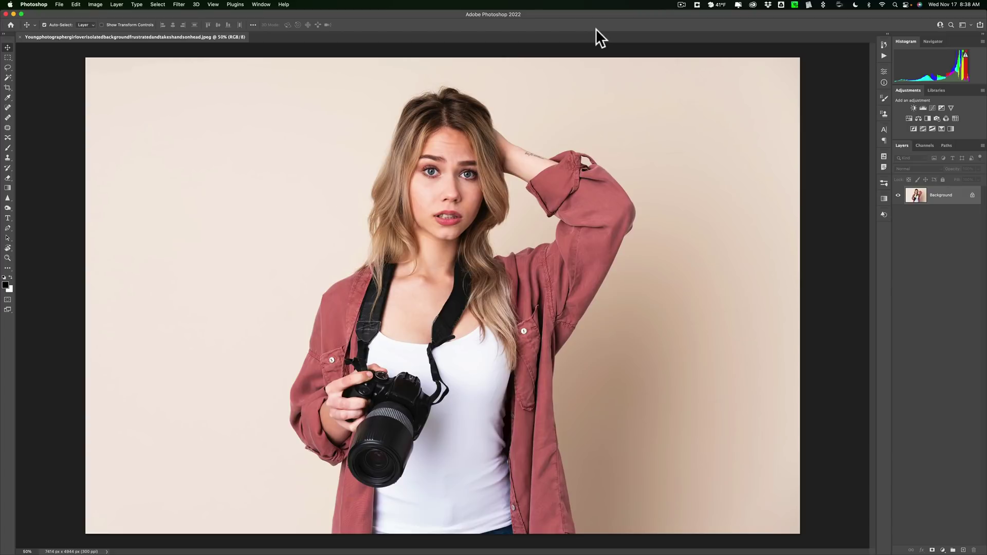
Minimize Photoshop and open the Creative Cloud app from the menu bar icon.
click(13, 15)
click(520, 97)
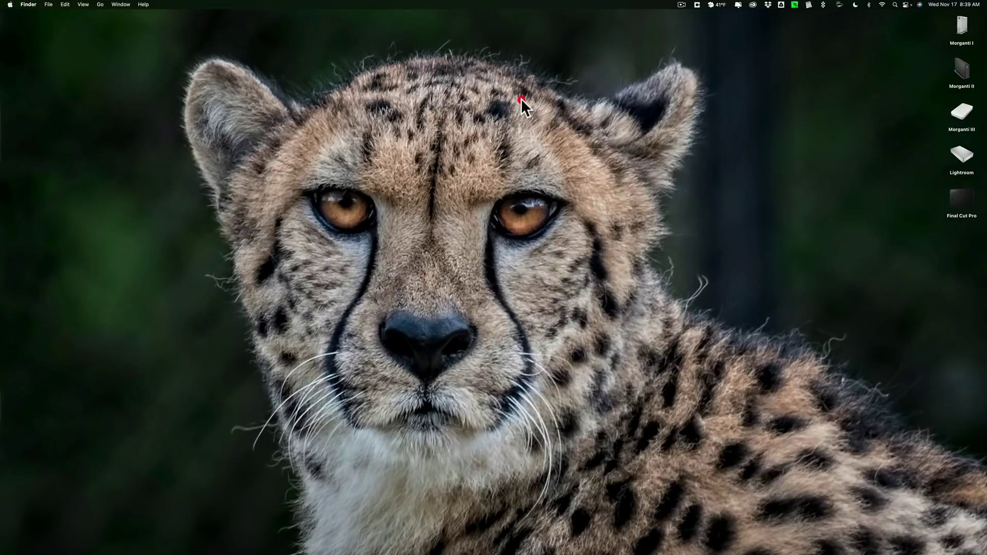
click(752, 5)
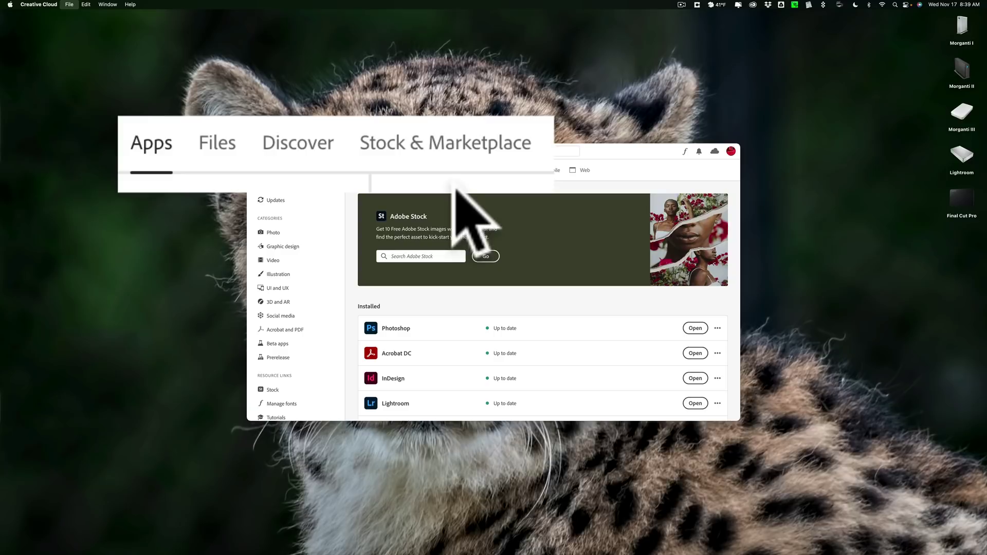
In Stock & Marketplace, search Free assets for 'Wedding'.
click(365, 152)
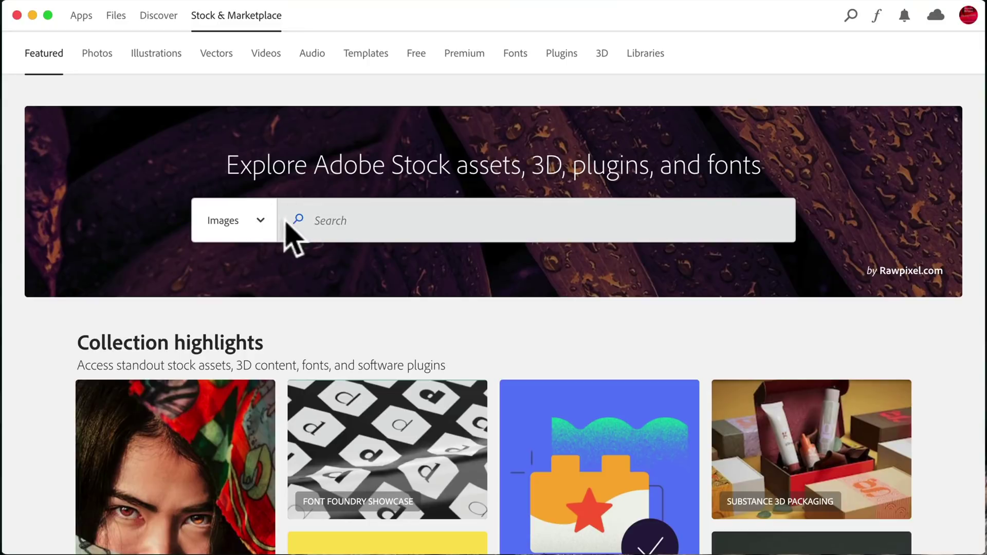
click(261, 227)
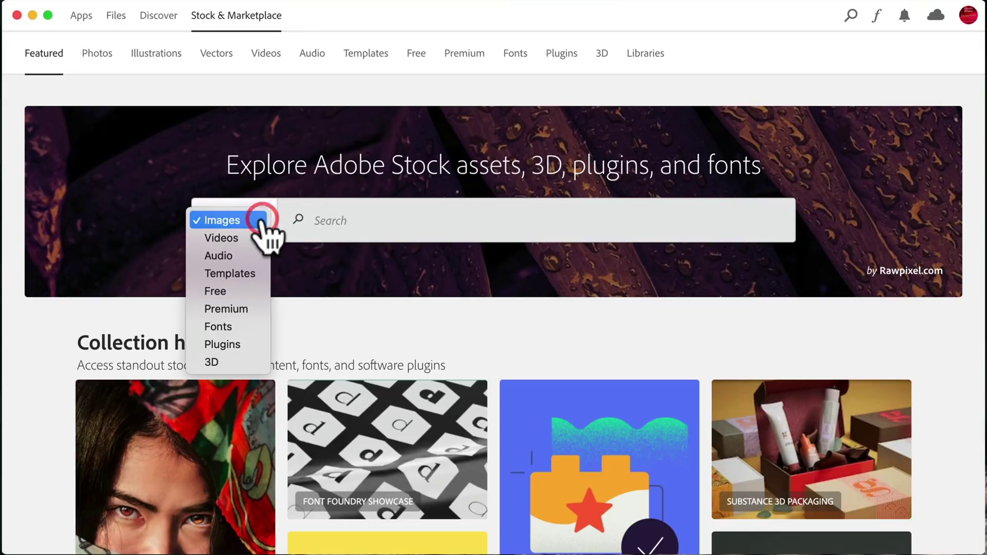
click(229, 291)
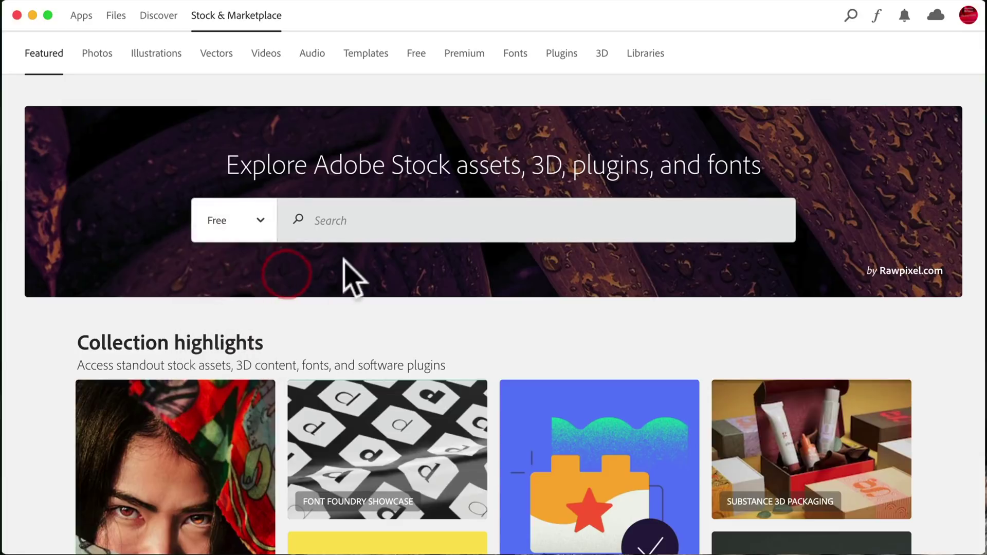
click(322, 221)
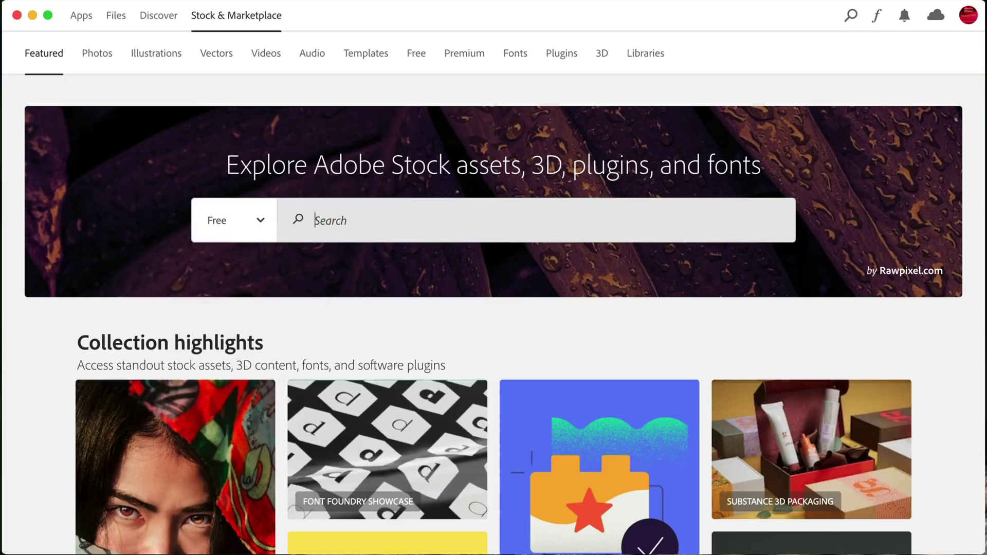
text(Wedding)
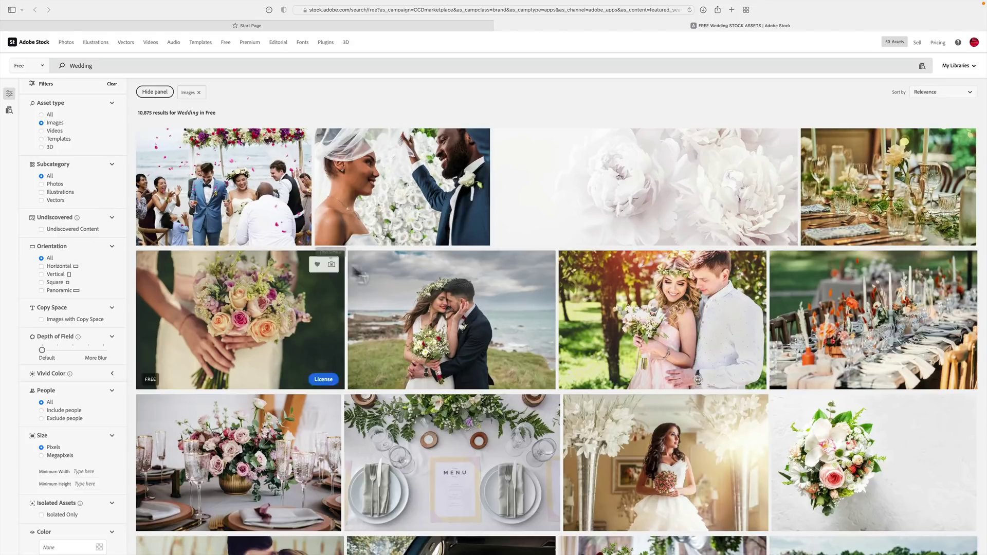
License the free seaside bride-and-groom photo to My Library, then select the 'Wedding' search term.
mouse_move(452, 288)
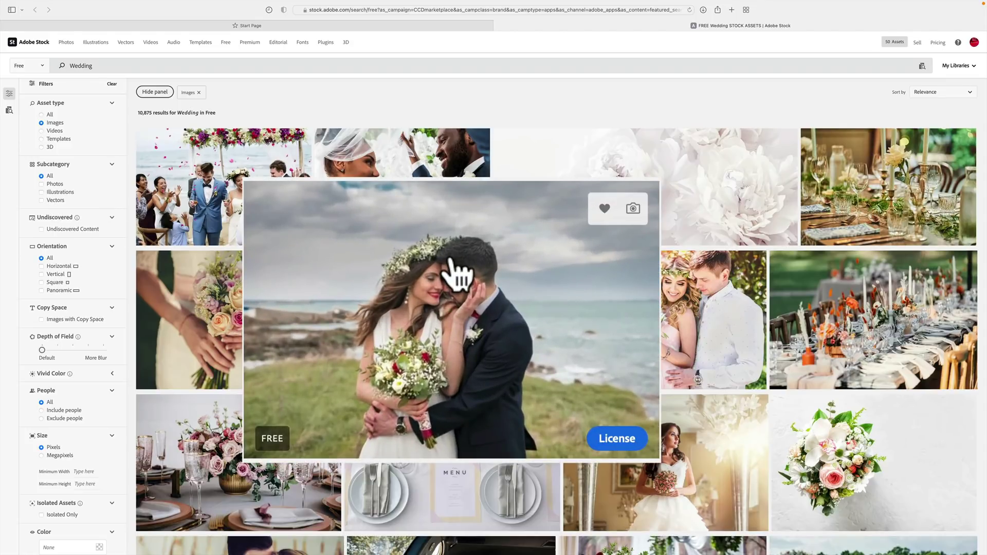
click(621, 438)
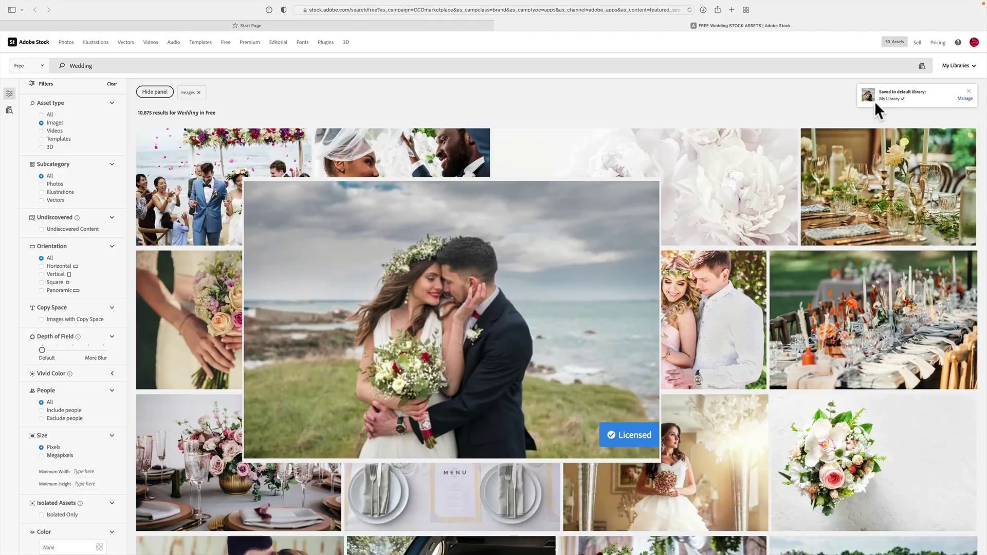
mouse_move(578, 346)
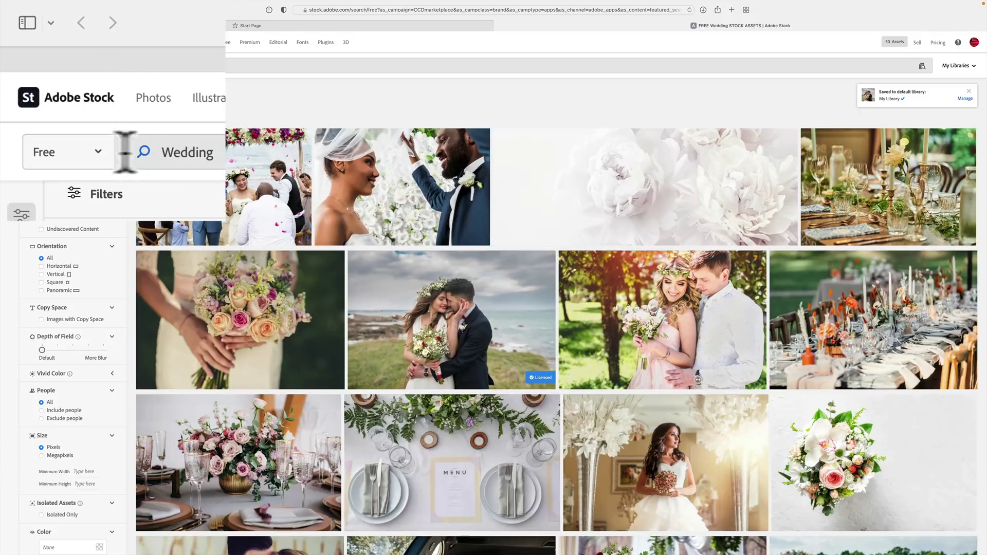
click(96, 152)
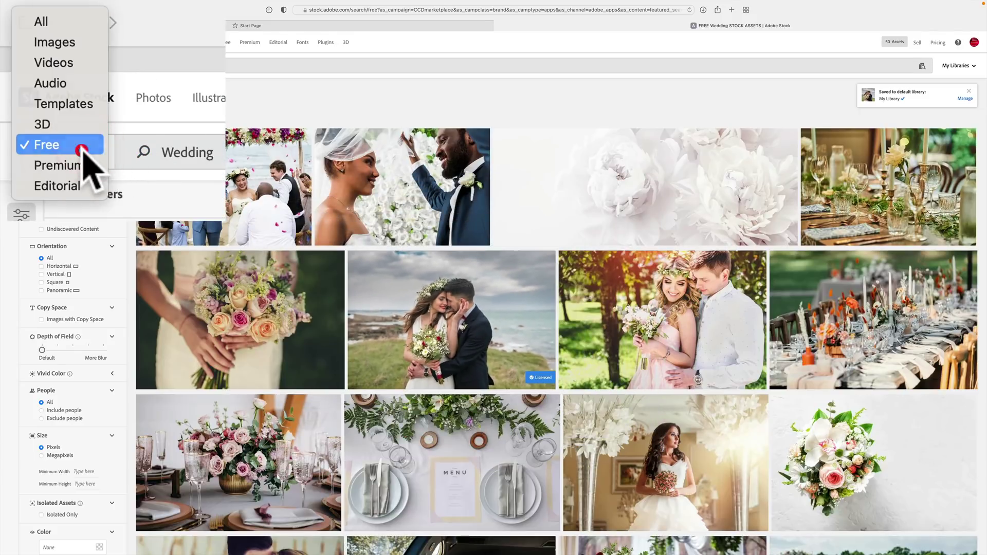
drag(110, 66, 64, 67)
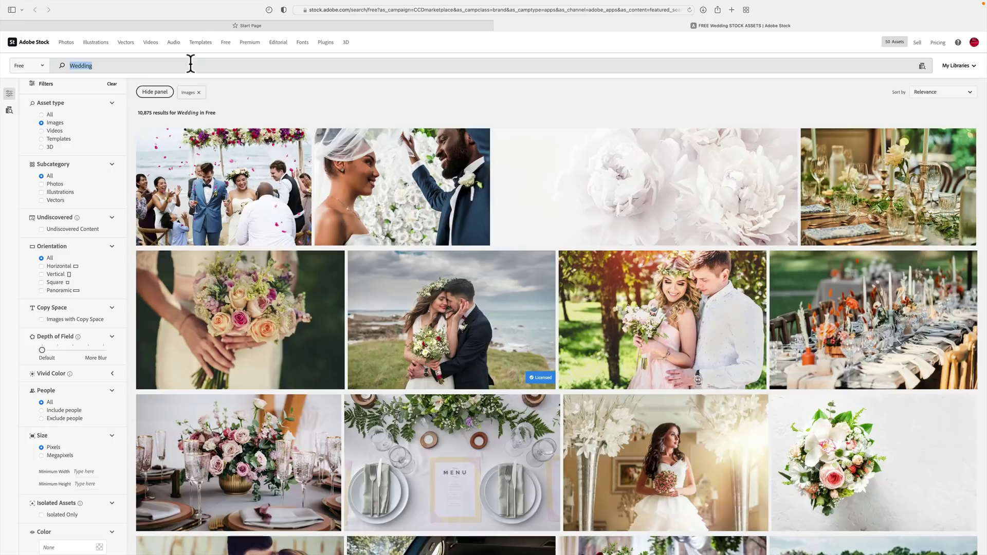
Search Adobe Stock for 'woman in studio' and license the free yellow-wall portrait.
text(woman in)
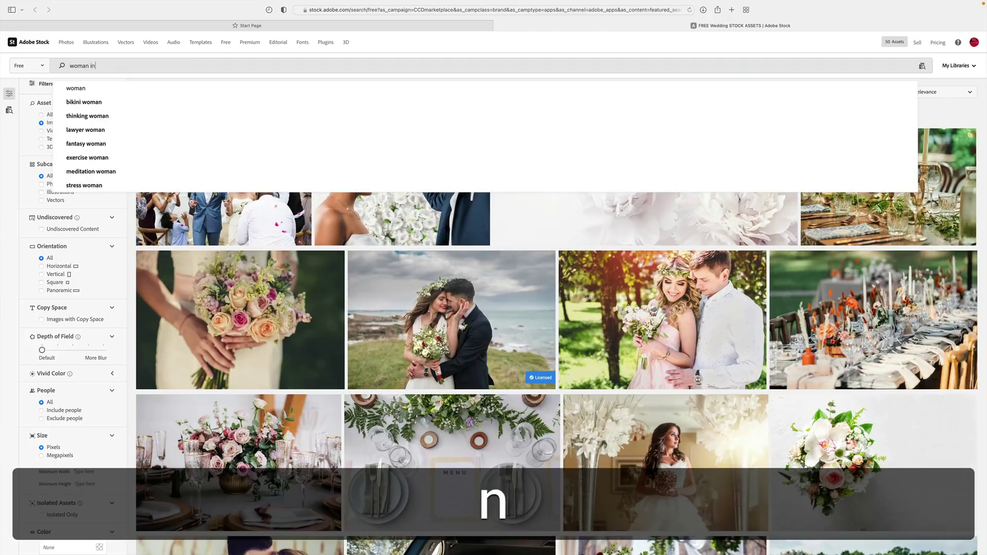
text( studio)
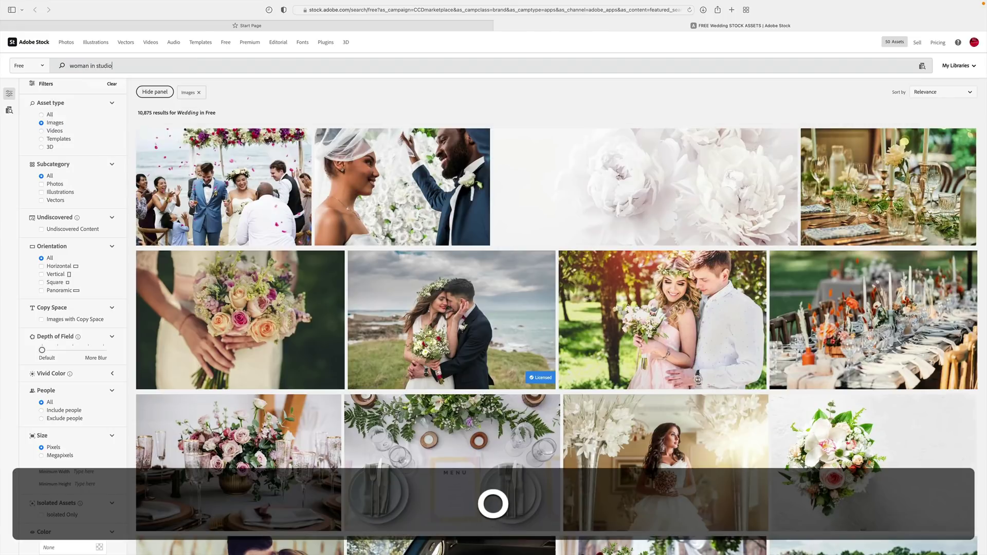
key(Return)
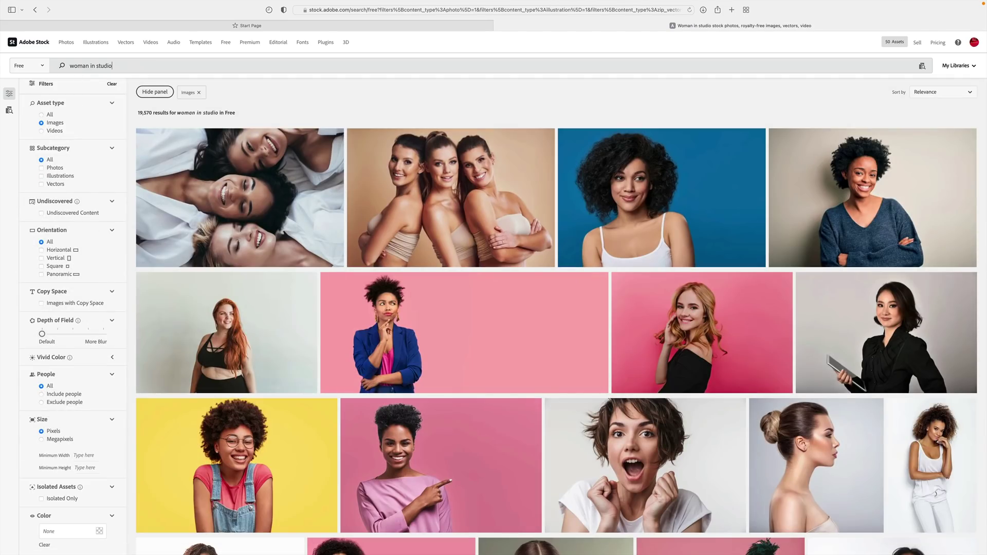
scroll(398, 309, down, 10)
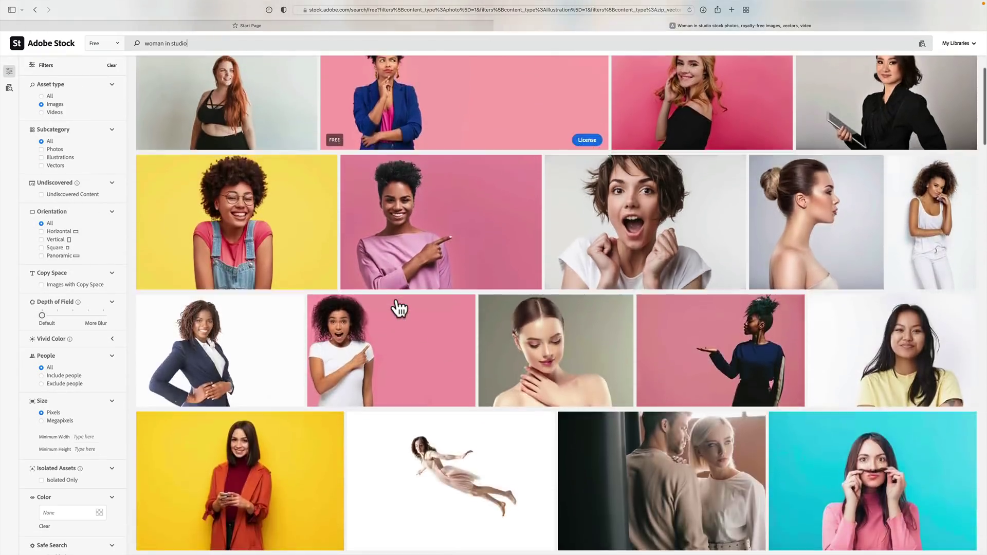
scroll(398, 309, down, 10)
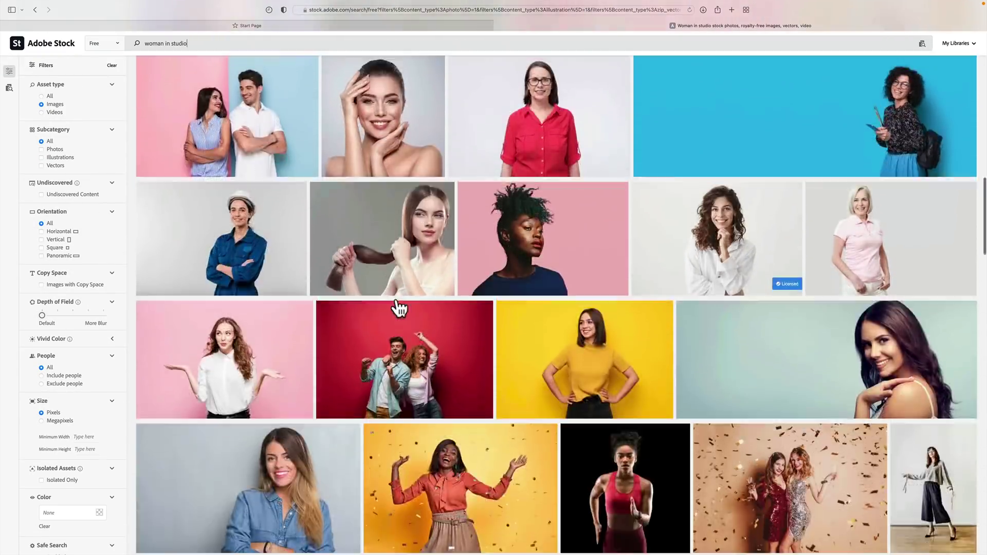
scroll(398, 309, down, 2)
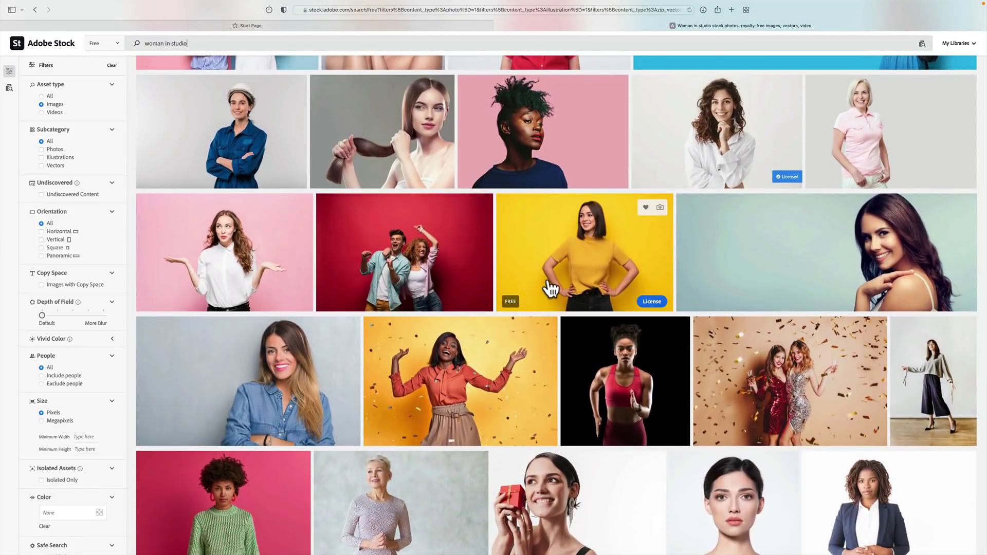
scroll(551, 287, down, 3)
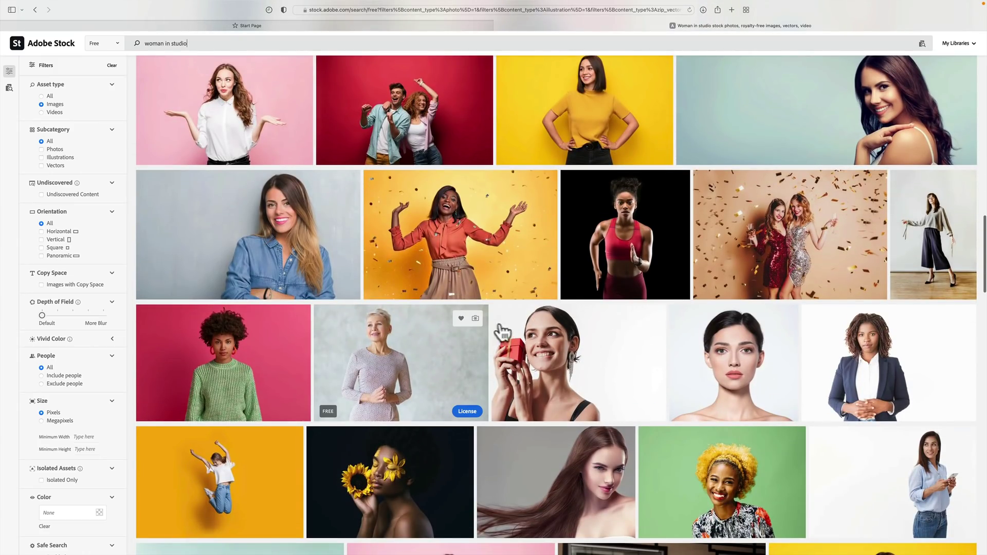
scroll(501, 332, down, 10)
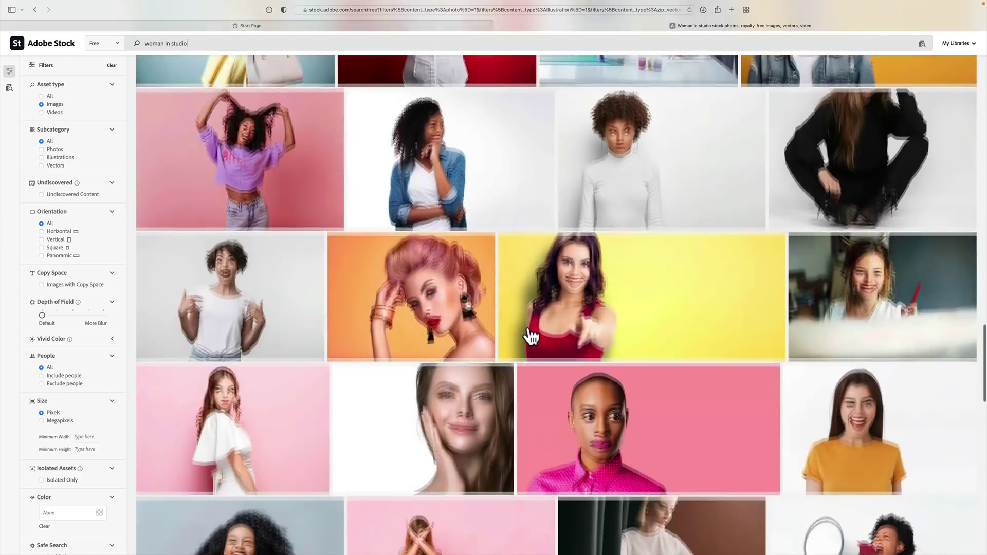
scroll(530, 336, down, 15)
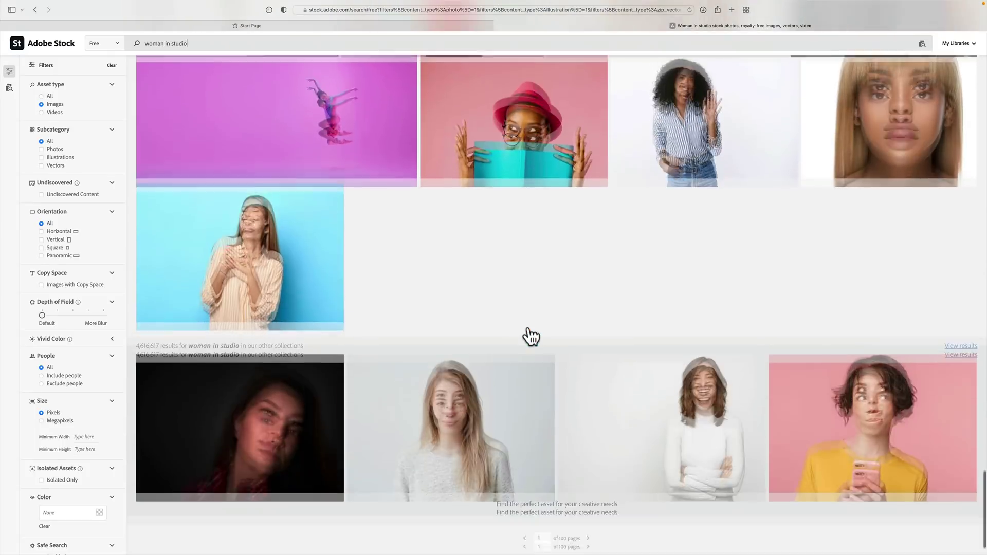
scroll(527, 335, down, 2)
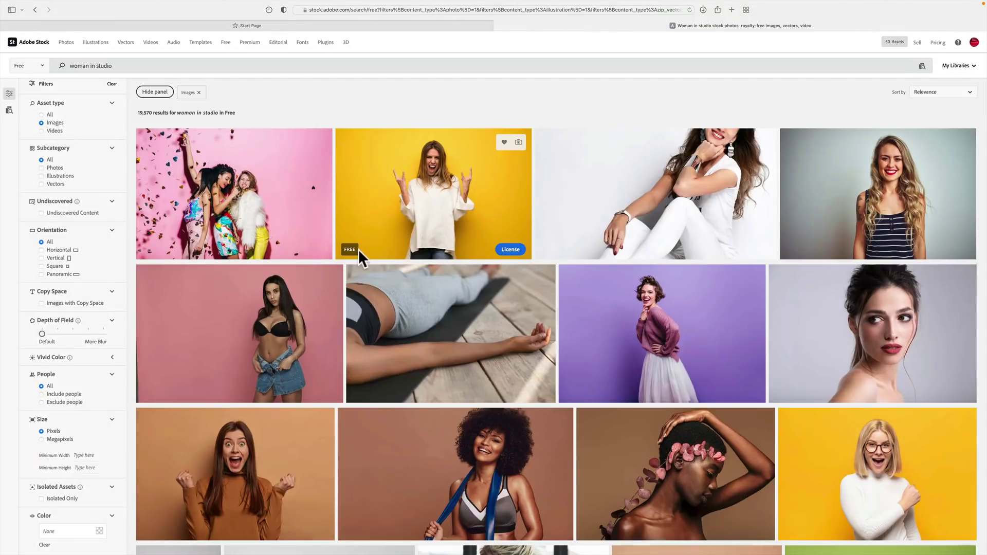
scroll(468, 213, down, 2)
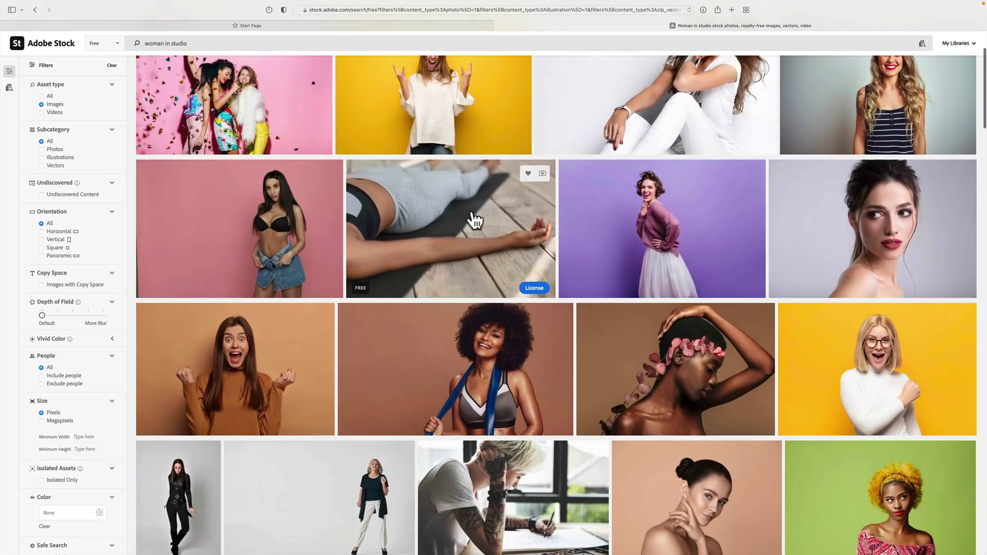
scroll(495, 225, down, 6)
scroll(495, 225, down, 5)
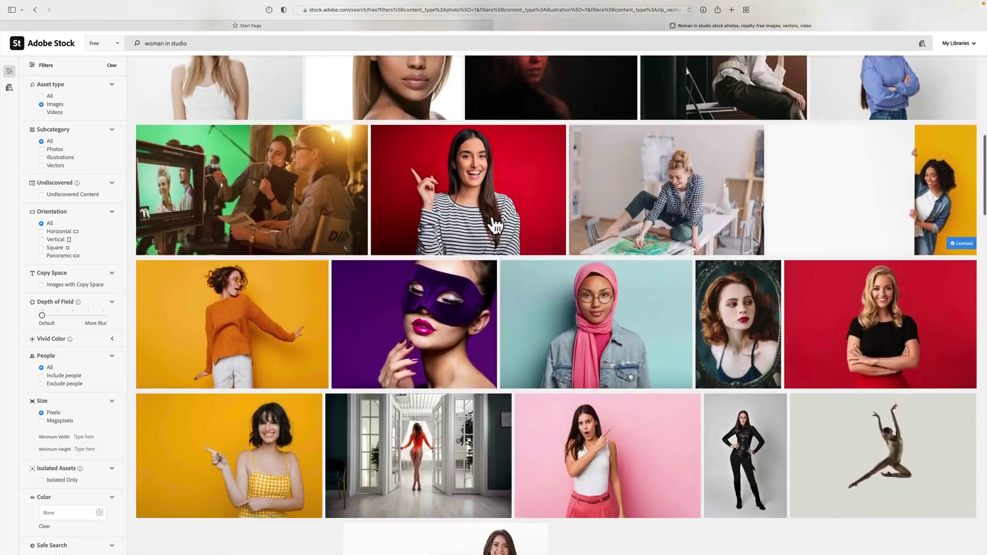
scroll(495, 225, up, 15)
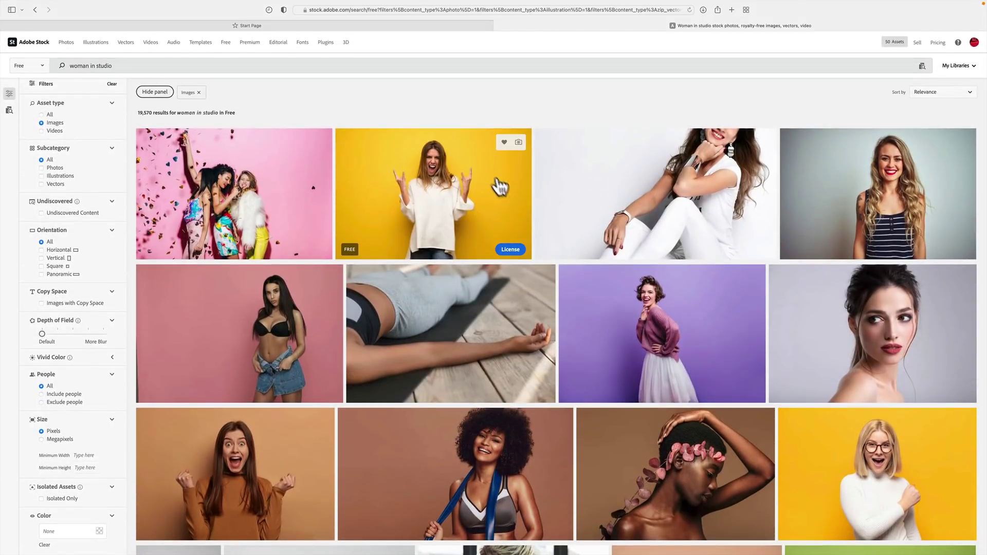
click(510, 250)
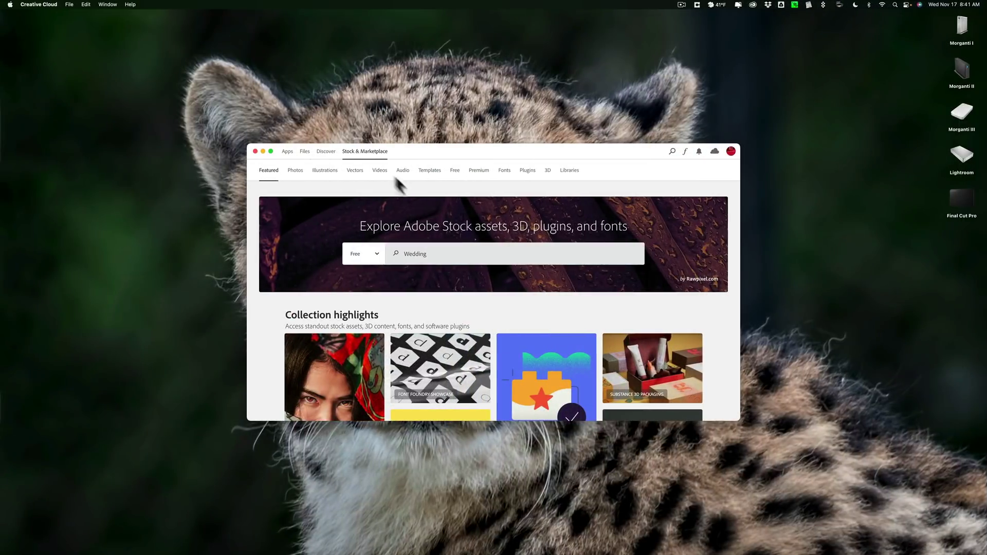
Close Creative Cloud and bring the woman-with-camera Photoshop document back to the front.
click(254, 150)
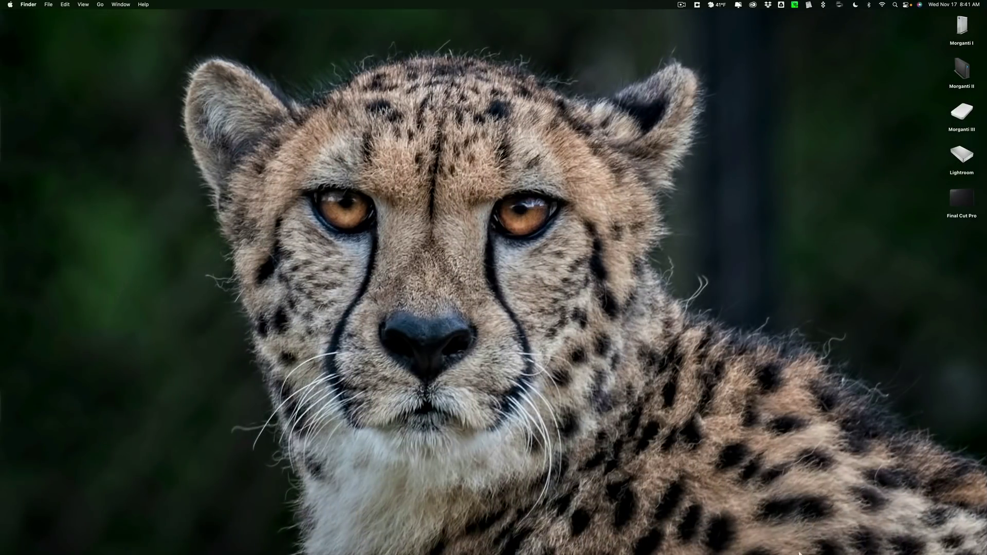
click(846, 537)
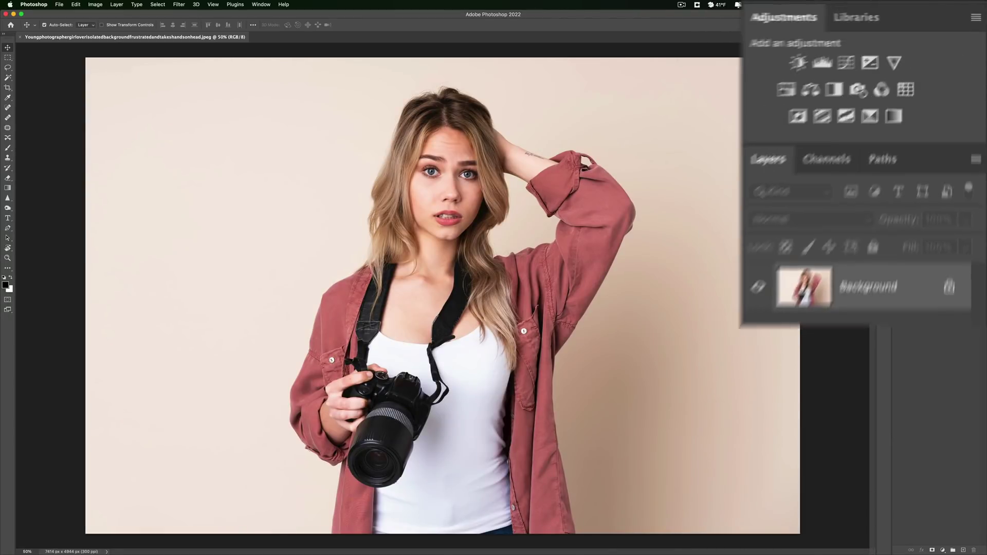
Lower the Layers panel in the right dock and show the Libraries panel.
click(971, 24)
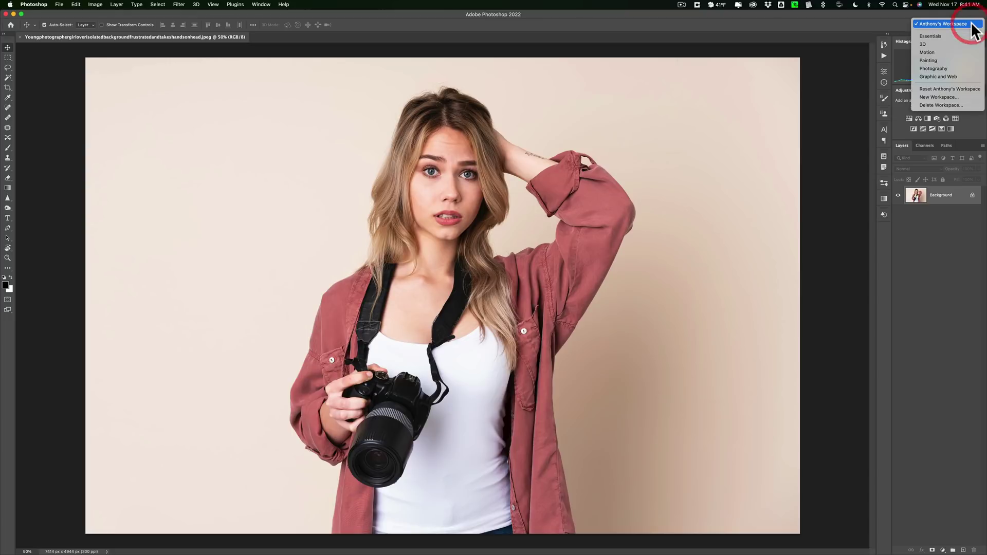
click(859, 23)
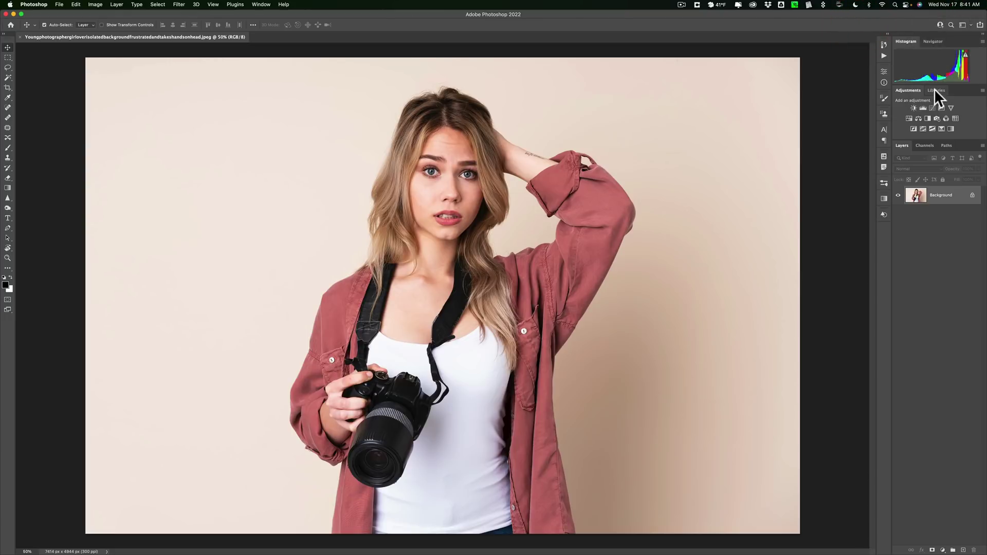
drag(923, 139, 923, 169)
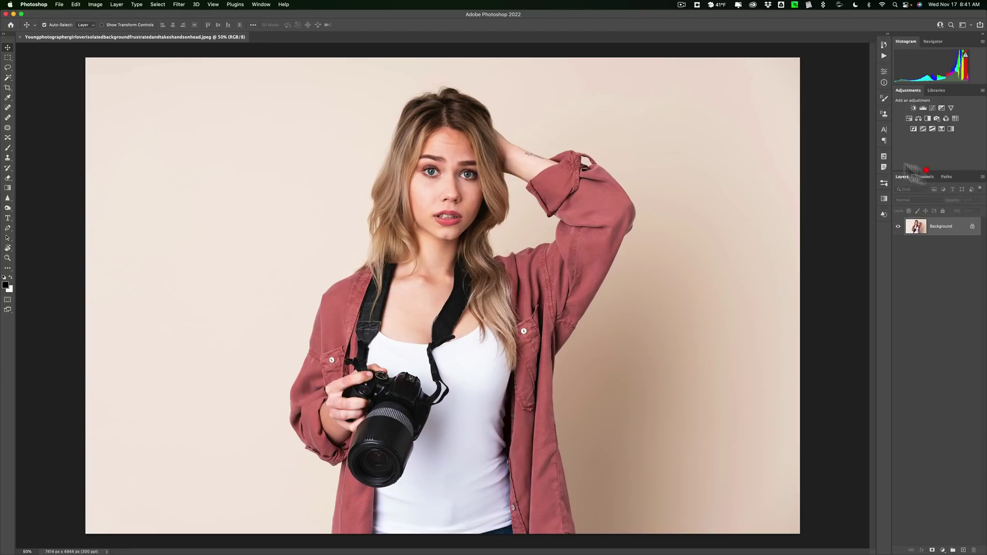
click(193, 4)
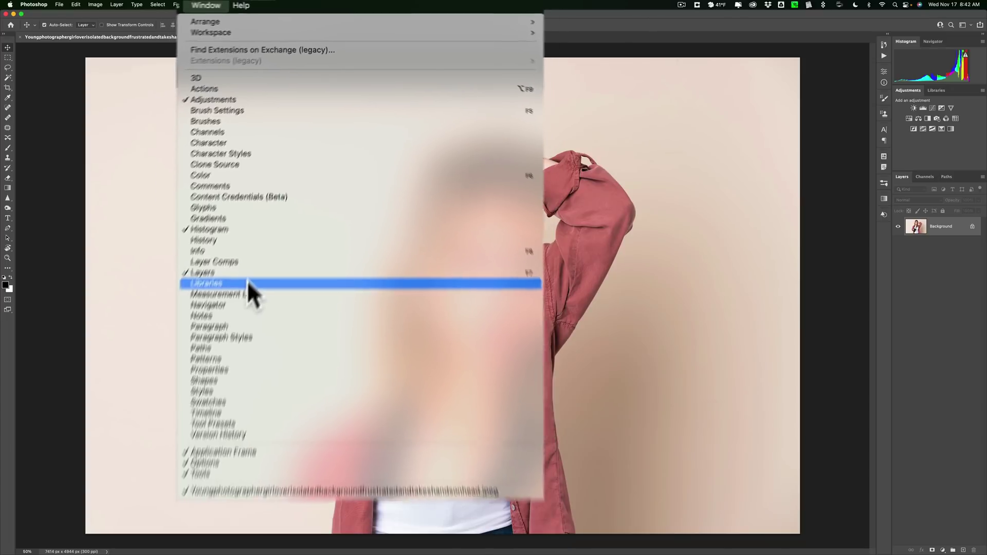
click(568, 51)
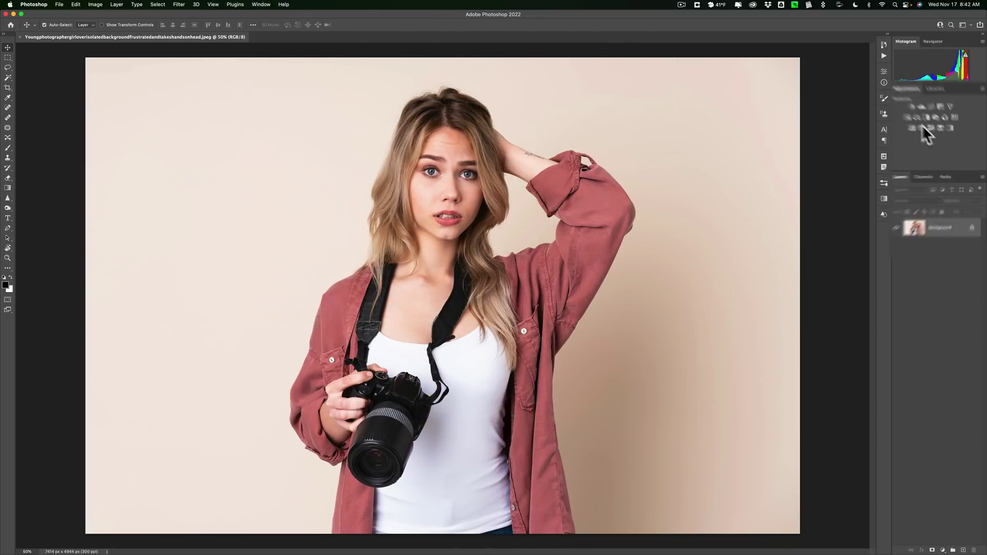
Open the seaside wedding and yellow-wall woman images from My Library, then return to the camera portrait.
click(932, 90)
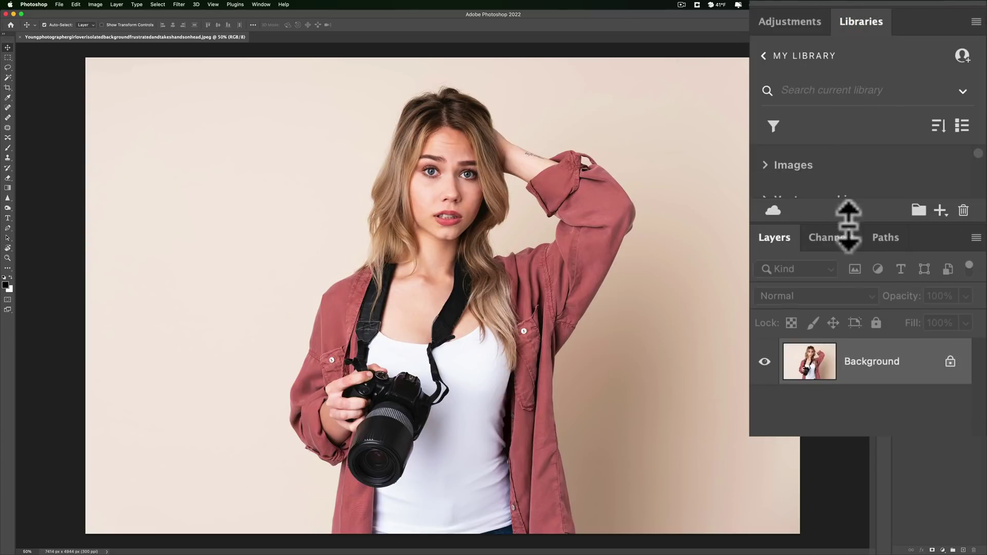
drag(846, 227, 941, 335)
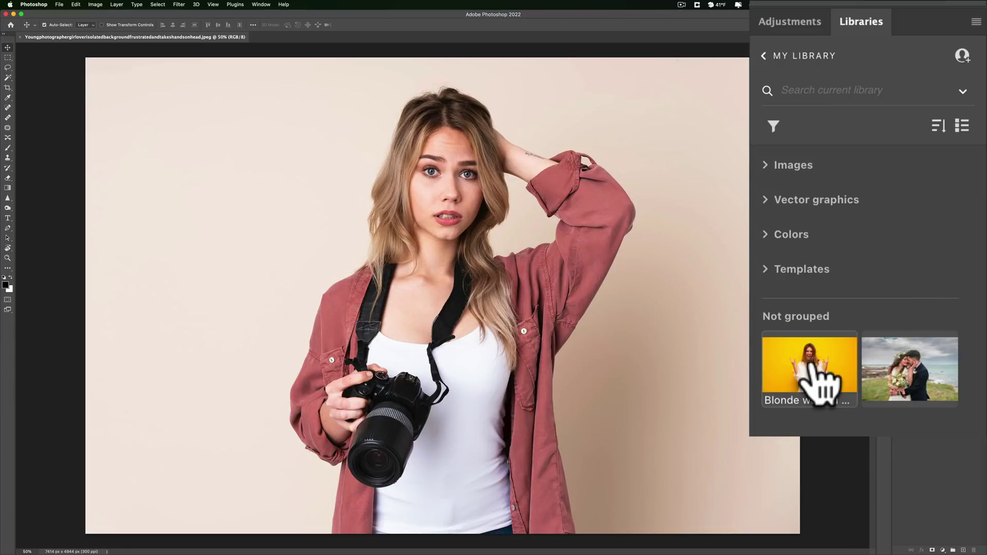
mouse_move(810, 365)
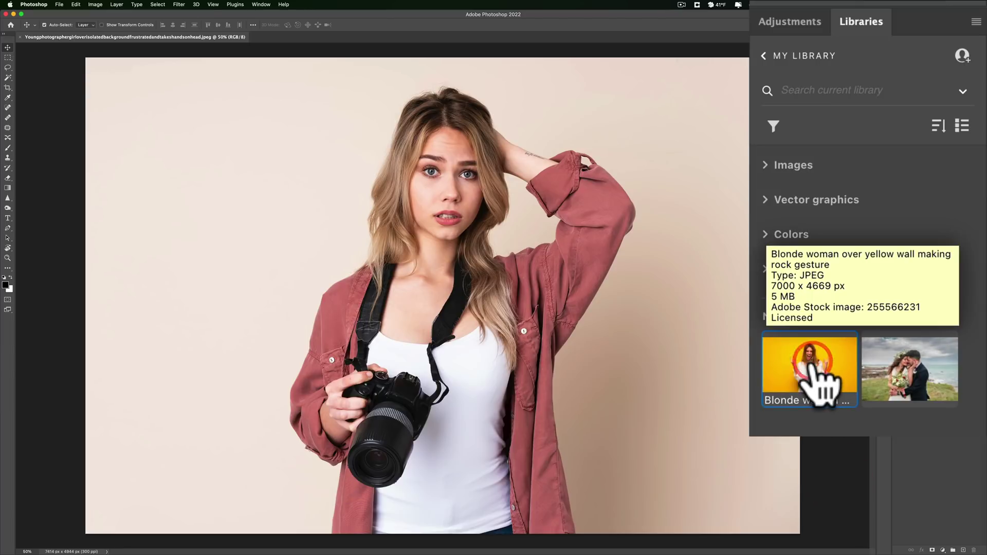
double_click(902, 373)
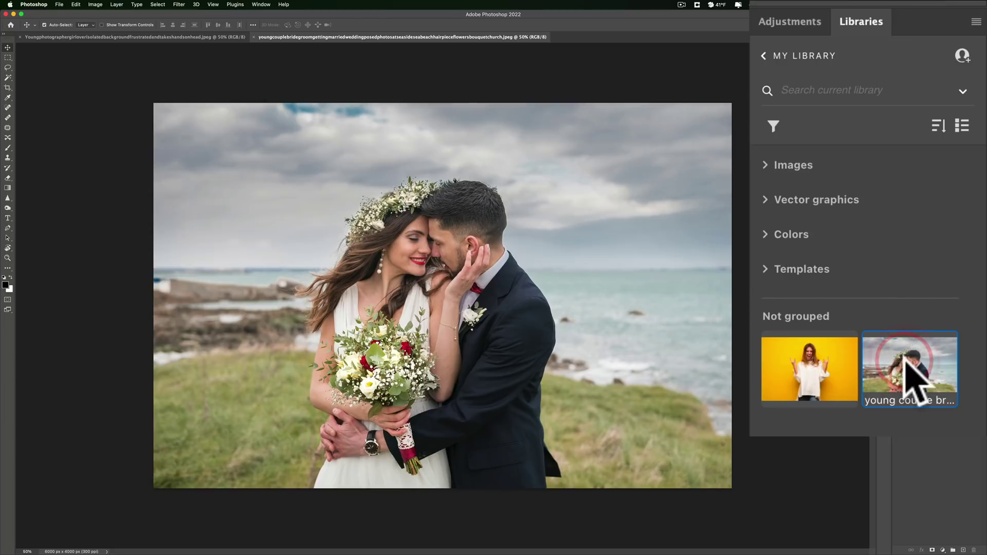
double_click(803, 359)
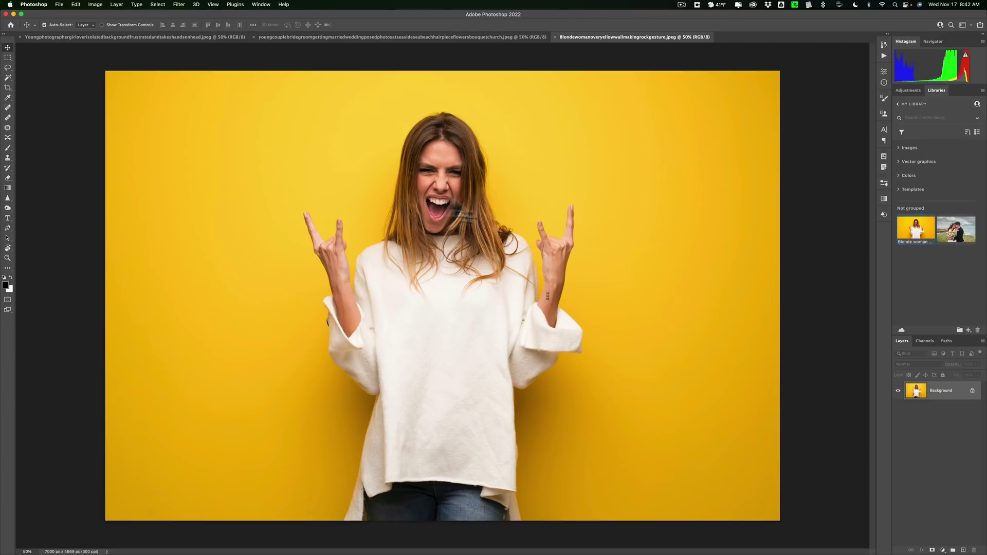
click(341, 37)
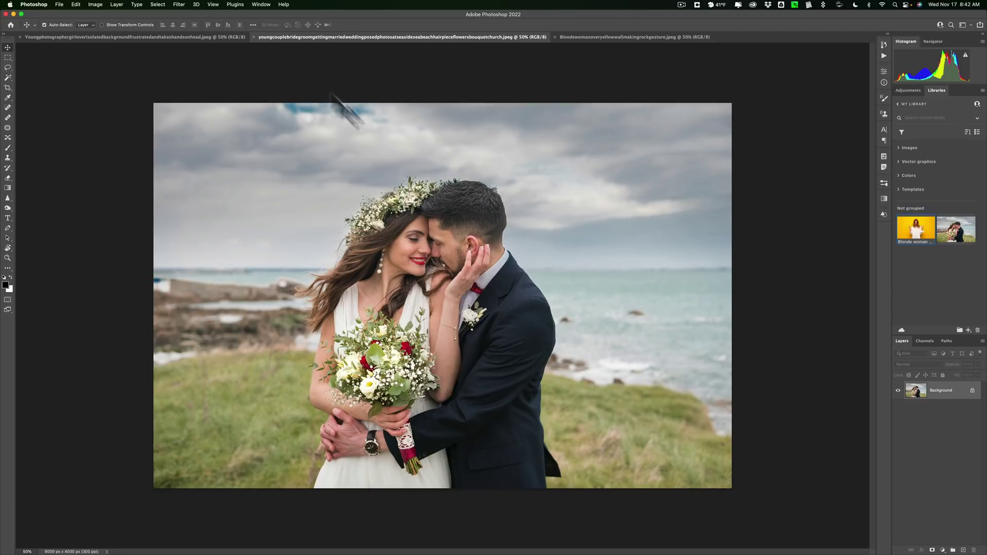
click(188, 36)
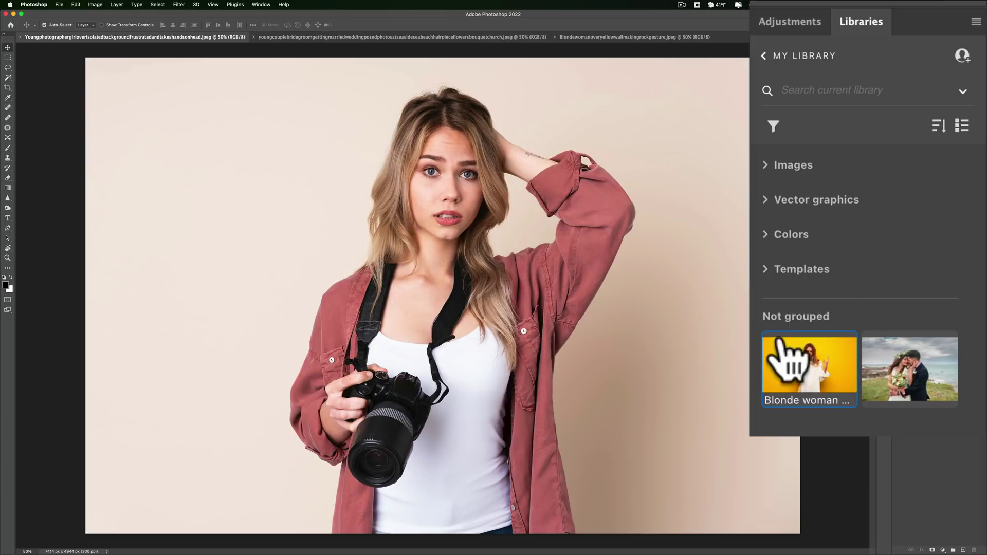
Move the yellow-wall woman and young couple images from Not grouped into the Images group.
drag(820, 386, 830, 231)
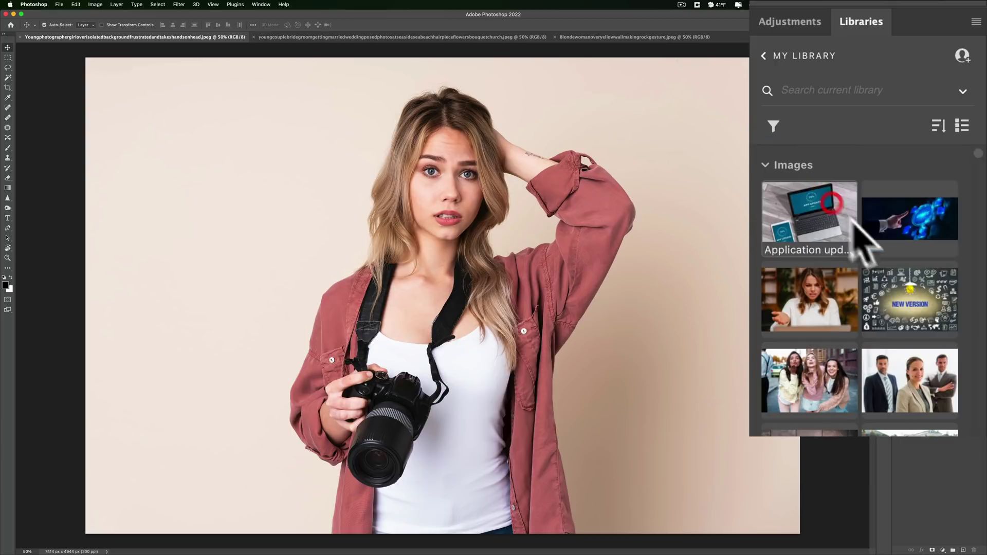
click(776, 170)
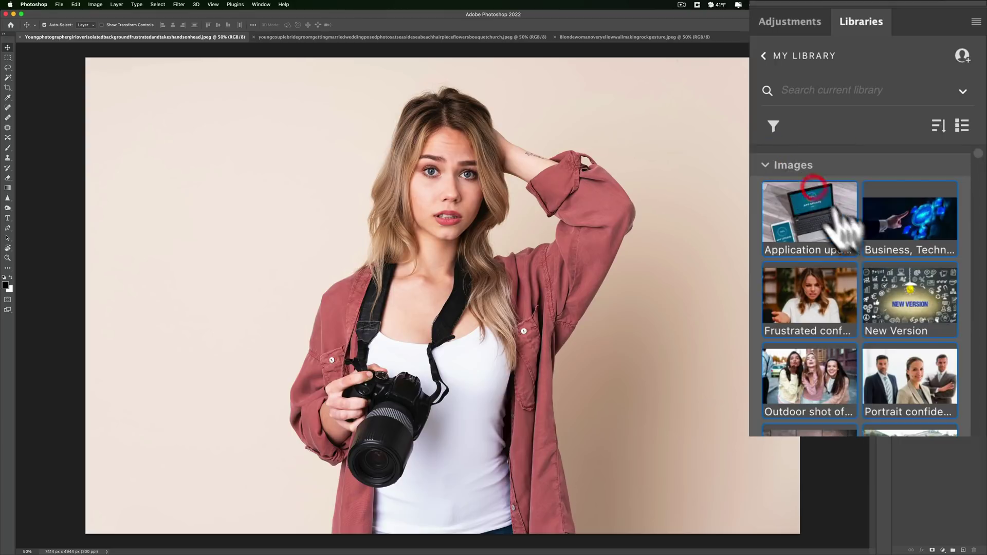
click(765, 165)
click(766, 165)
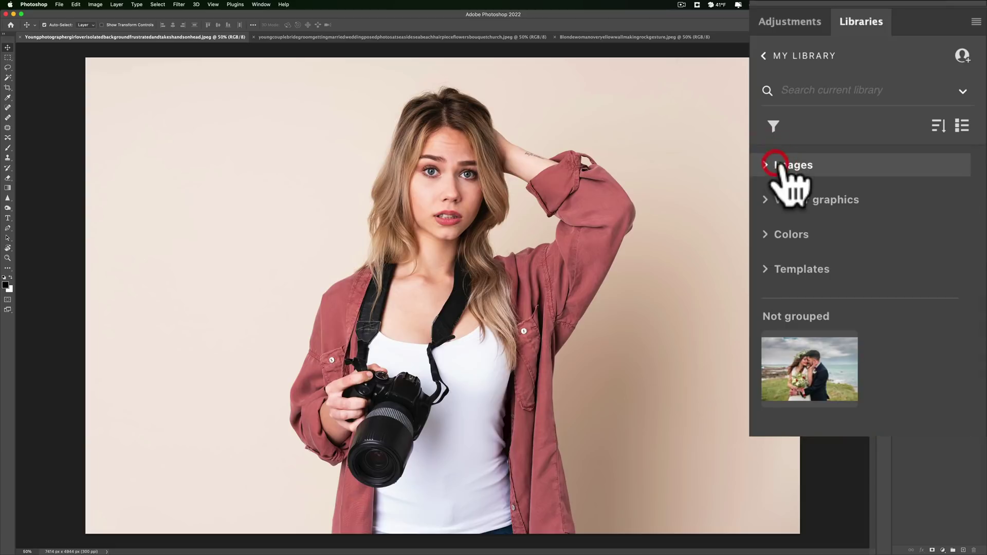
drag(822, 386, 792, 166)
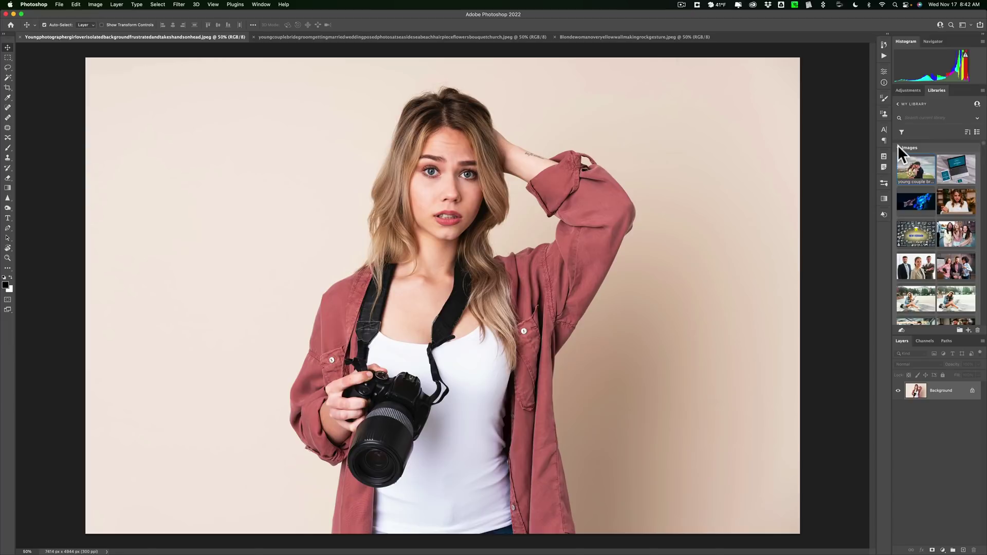
Collapse the Images group and view the wedding, then the yellow-wall woman documents.
click(898, 146)
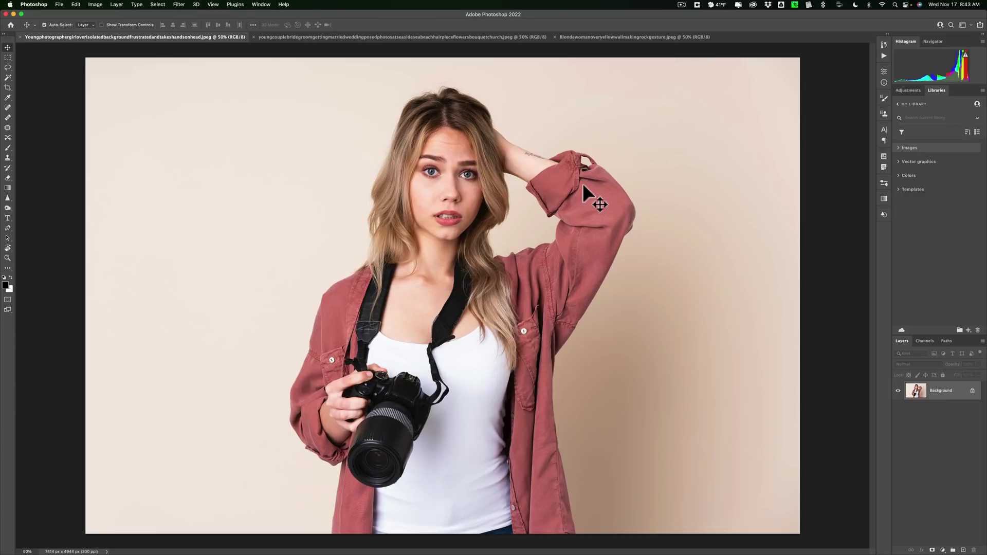
click(329, 38)
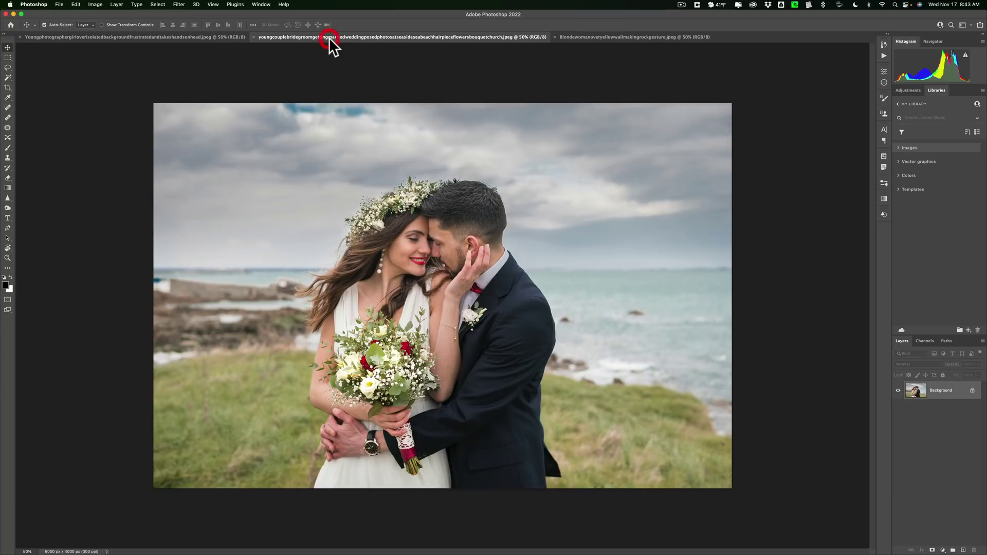
click(593, 38)
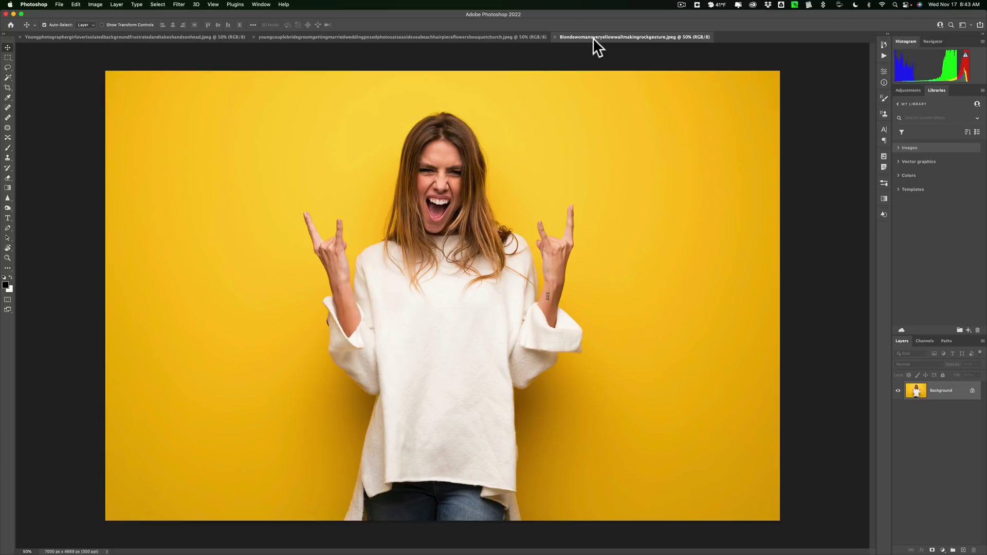
Reopen Creative Cloud's Stock & Marketplace and begin typing 'Weddi' in the search.
click(753, 6)
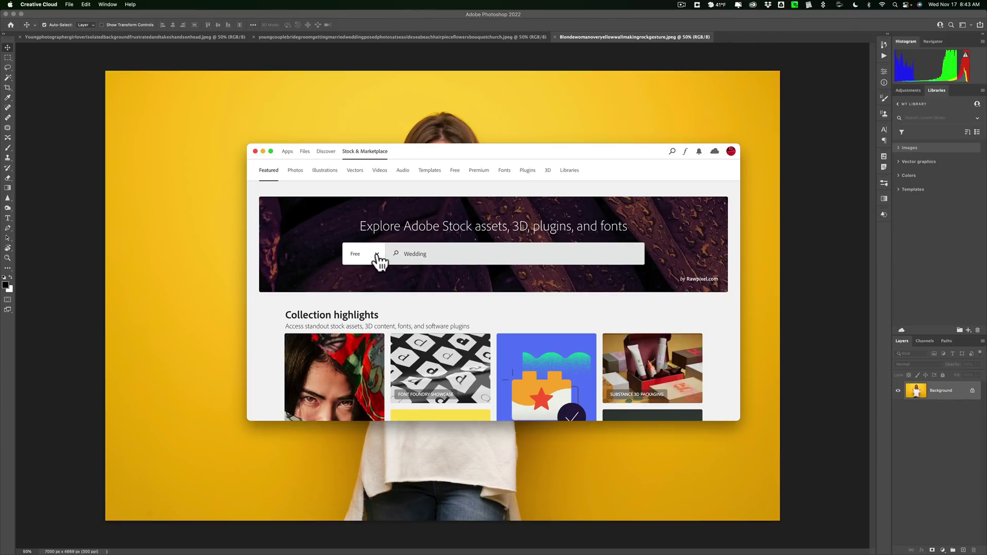
text(Weddi)
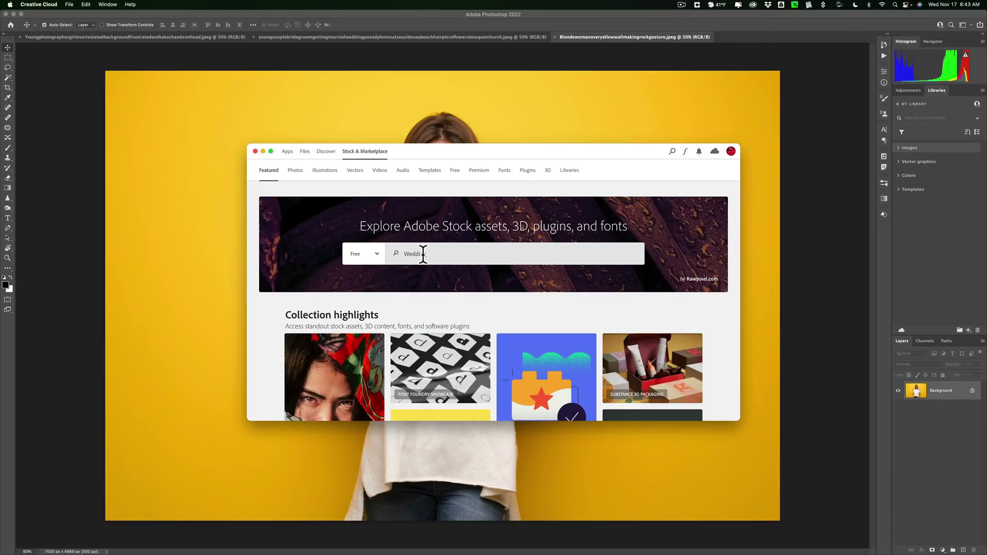